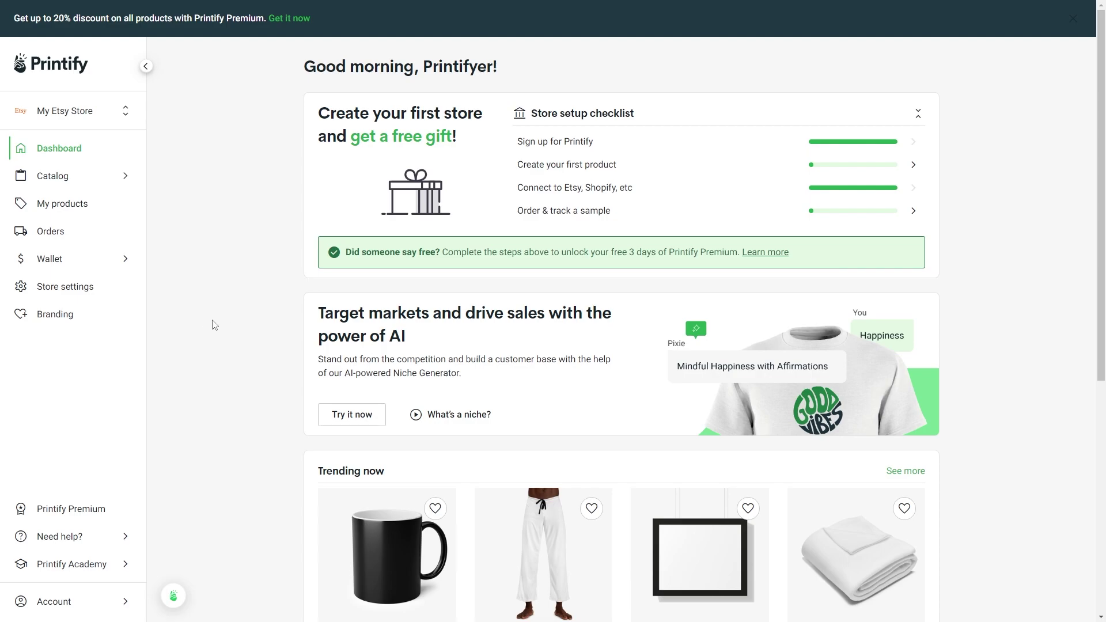
From the store switcher, add a new store to reach the sales channel connection page
click(107, 115)
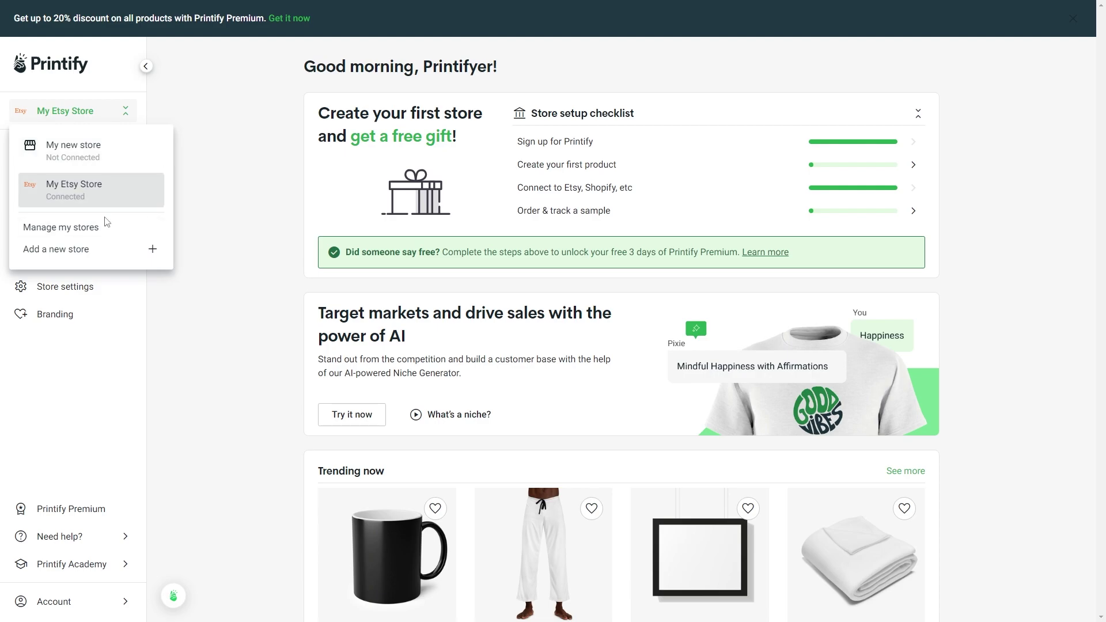
click(87, 248)
drag(295, 143, 679, 138)
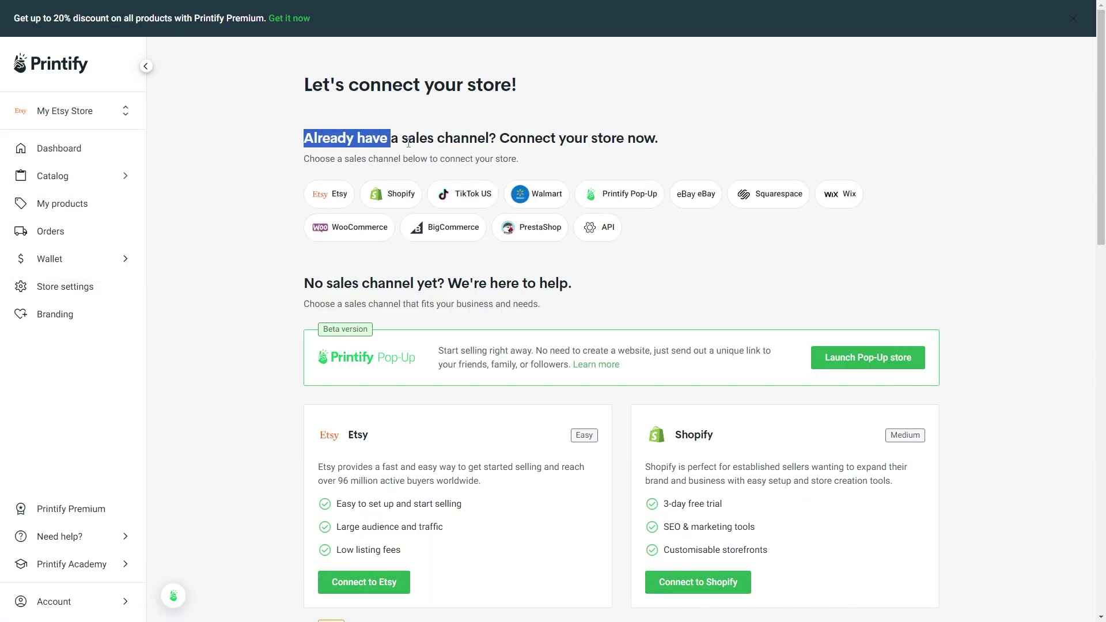
click(679, 138)
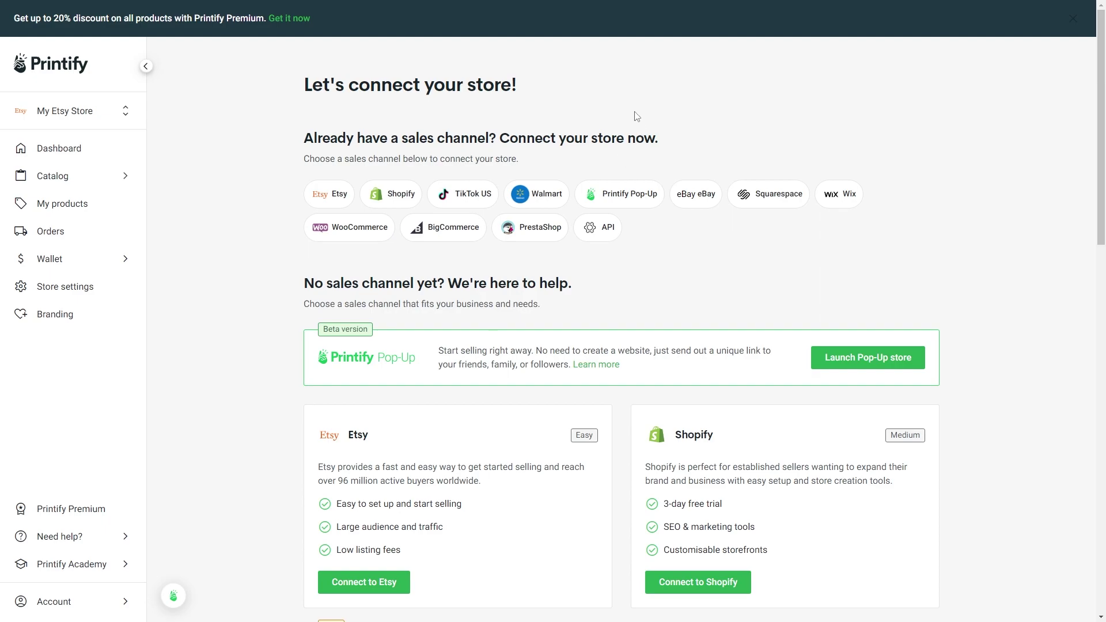
Choose TikTok US as the sales channel, noting the US residency requirement
click(473, 192)
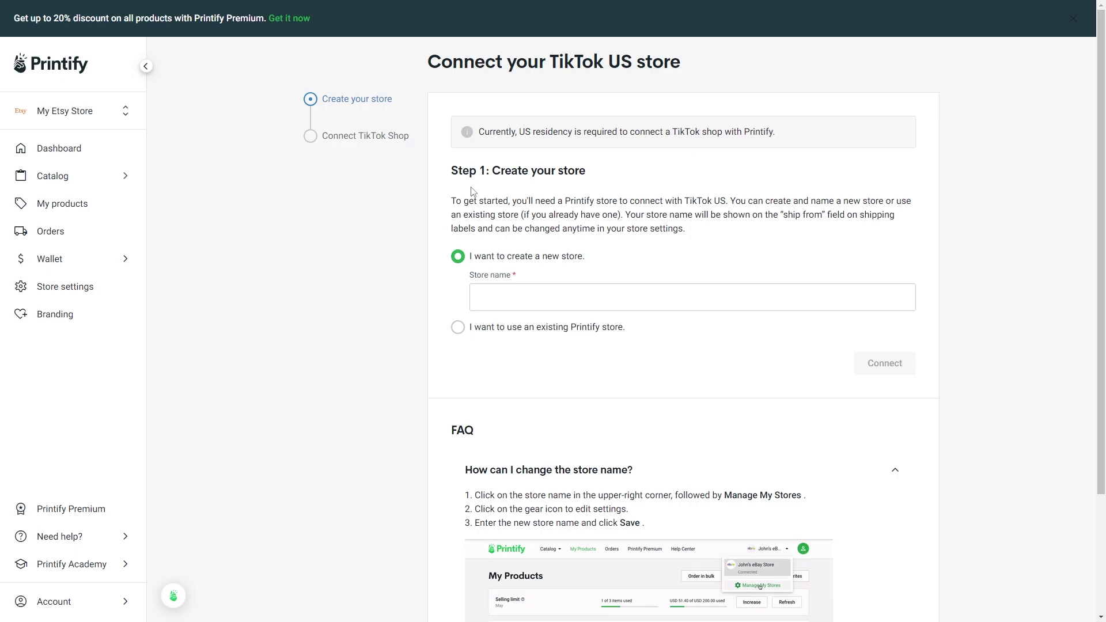
drag(479, 131, 653, 131)
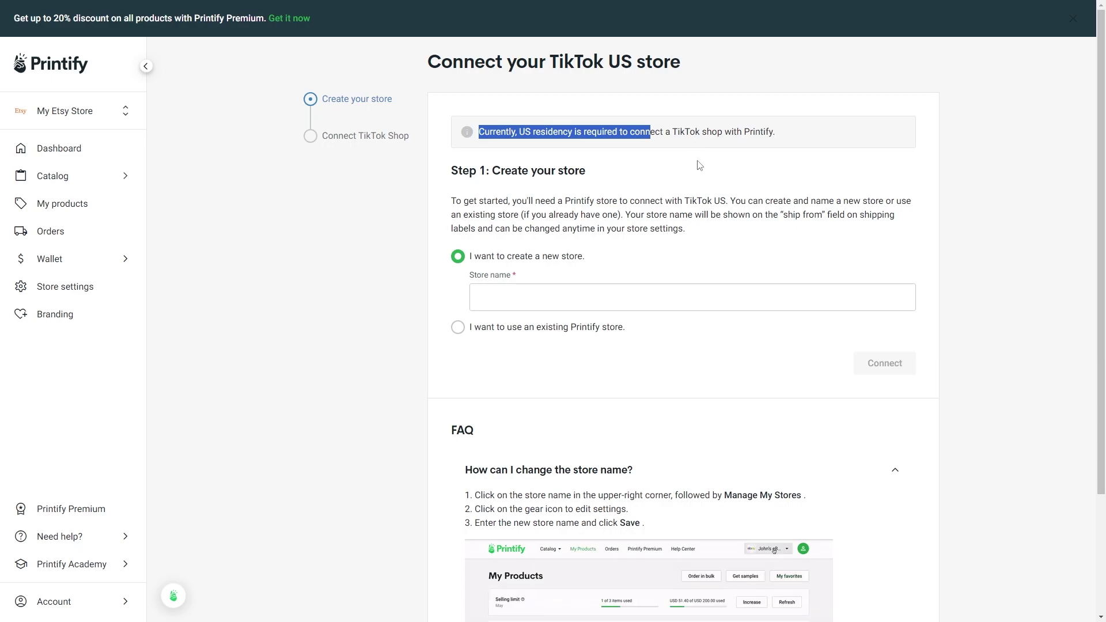
click(704, 178)
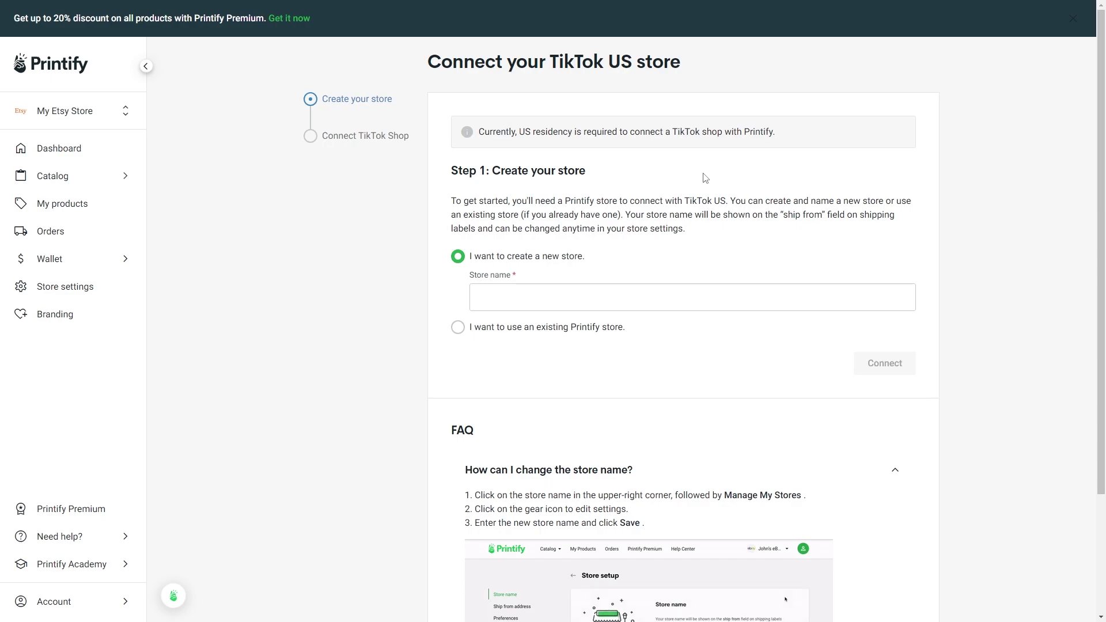
Keep 'I want to create a new store', name it storename123 and connect to reach step two
click(587, 295)
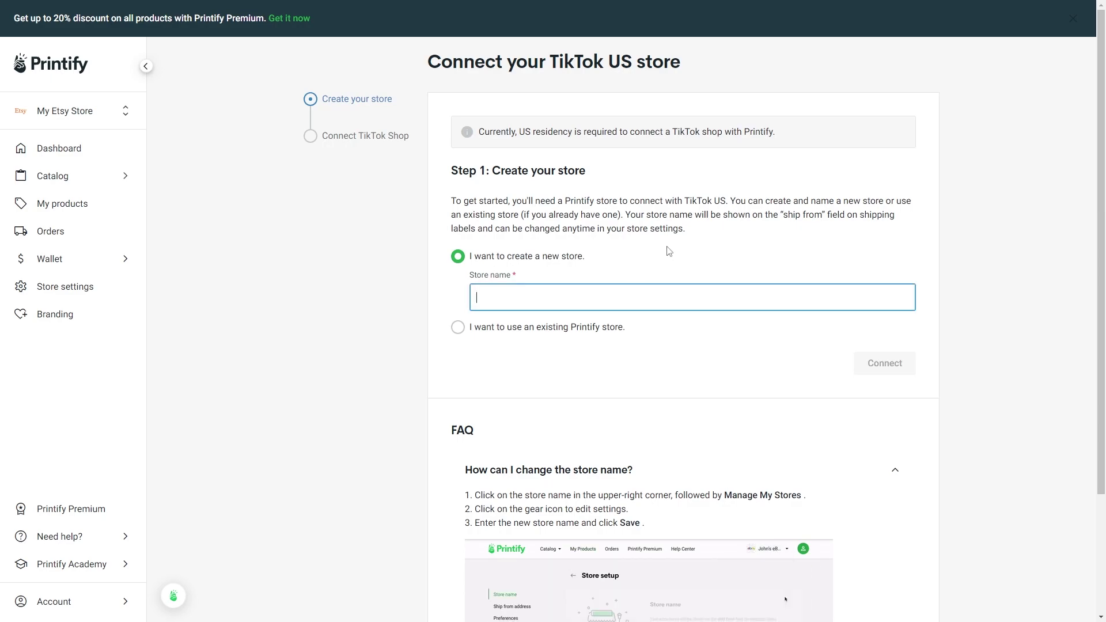
click(575, 329)
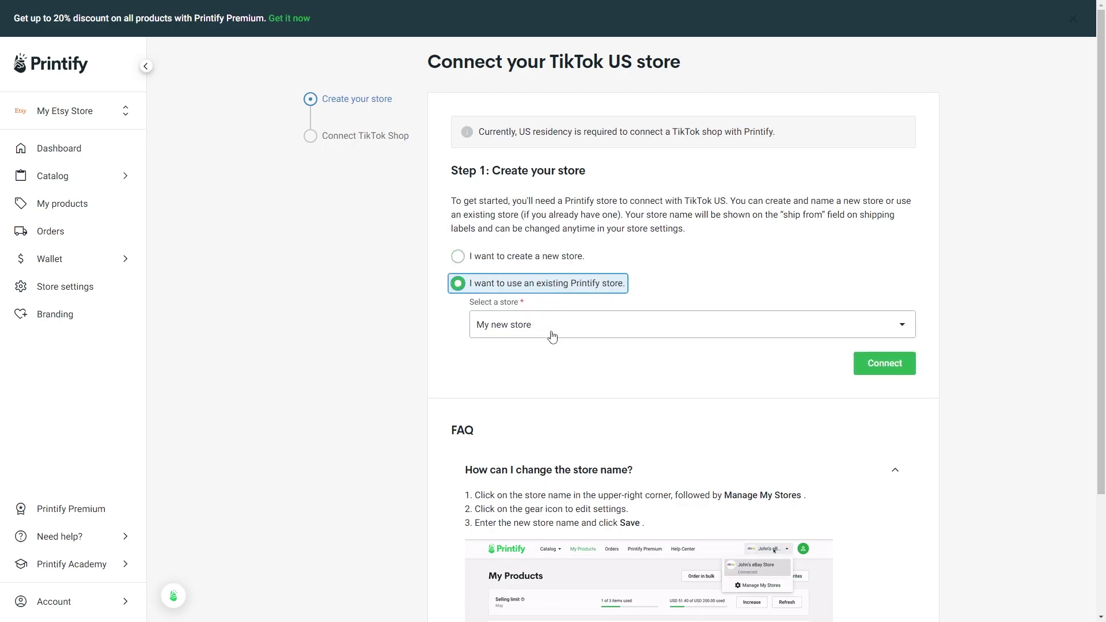
key(Up)
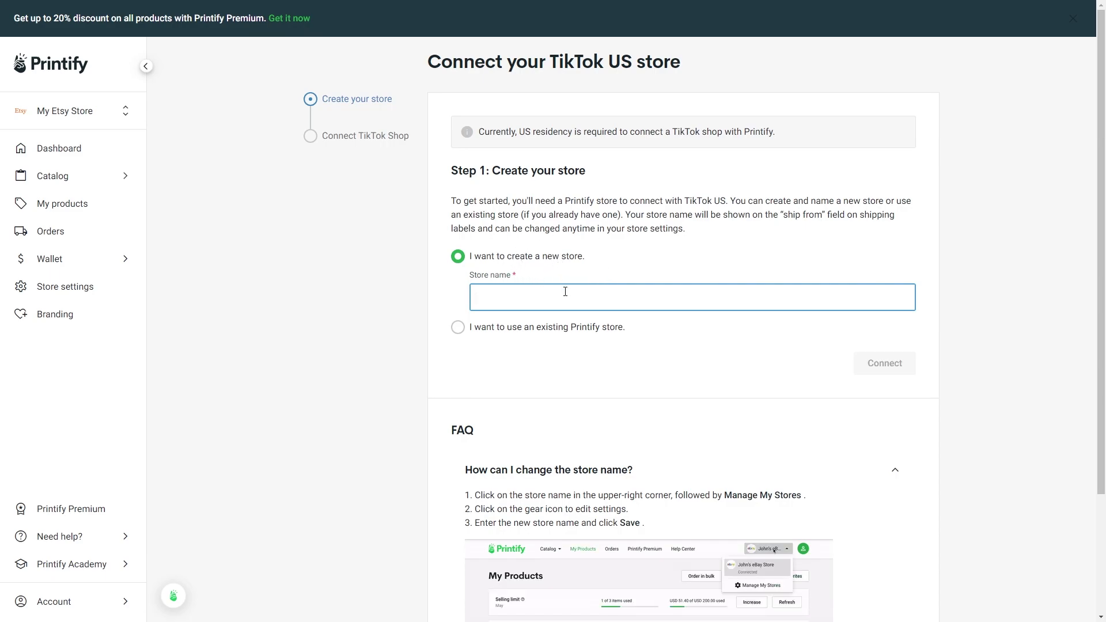
text(stor)
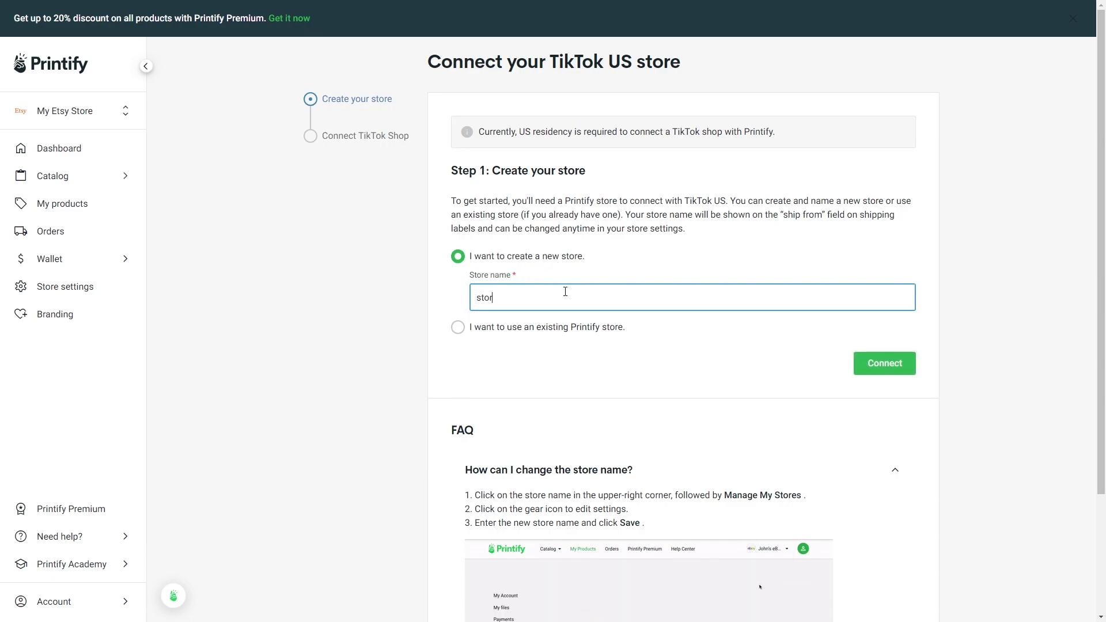
text(ename123)
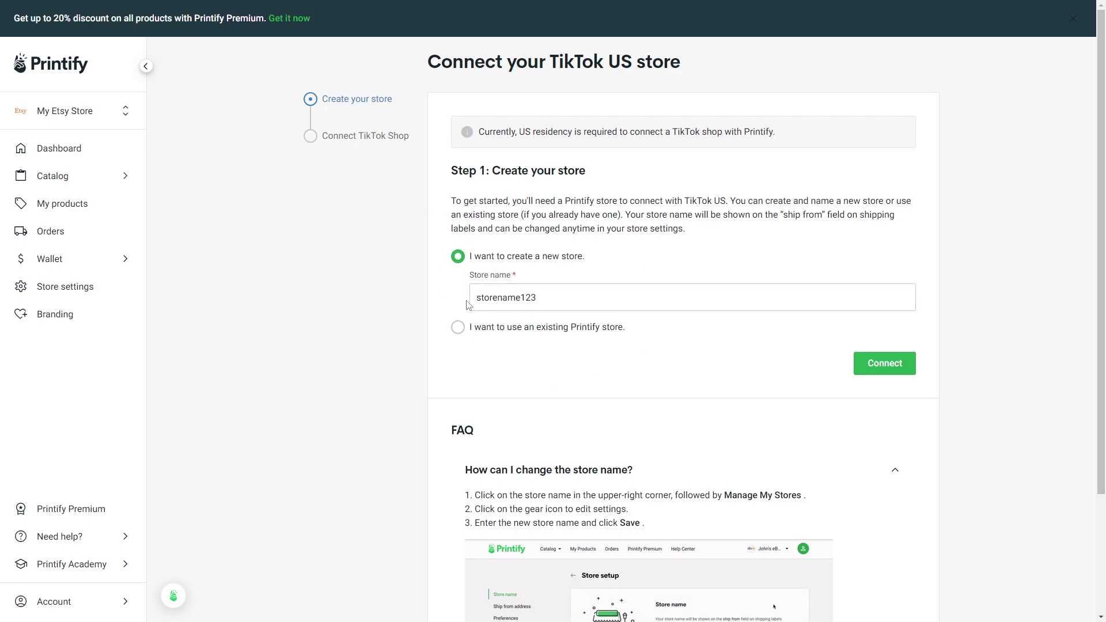
click(651, 335)
click(887, 365)
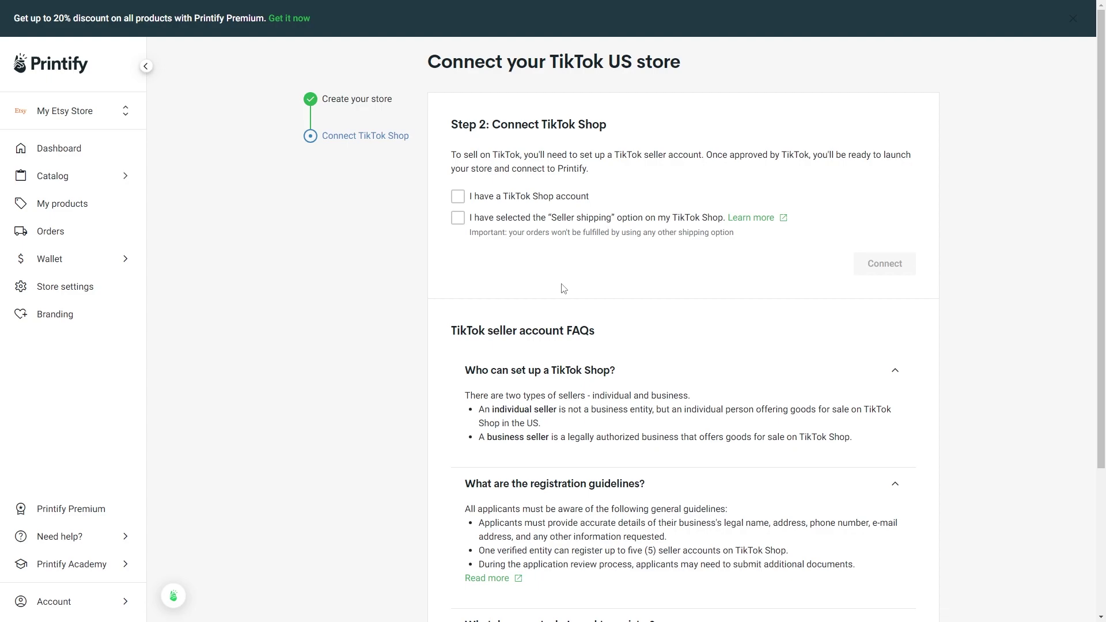
Confirm having a TikTok Shop account and having selected Seller shipping
drag(435, 155, 708, 154)
click(718, 159)
click(562, 197)
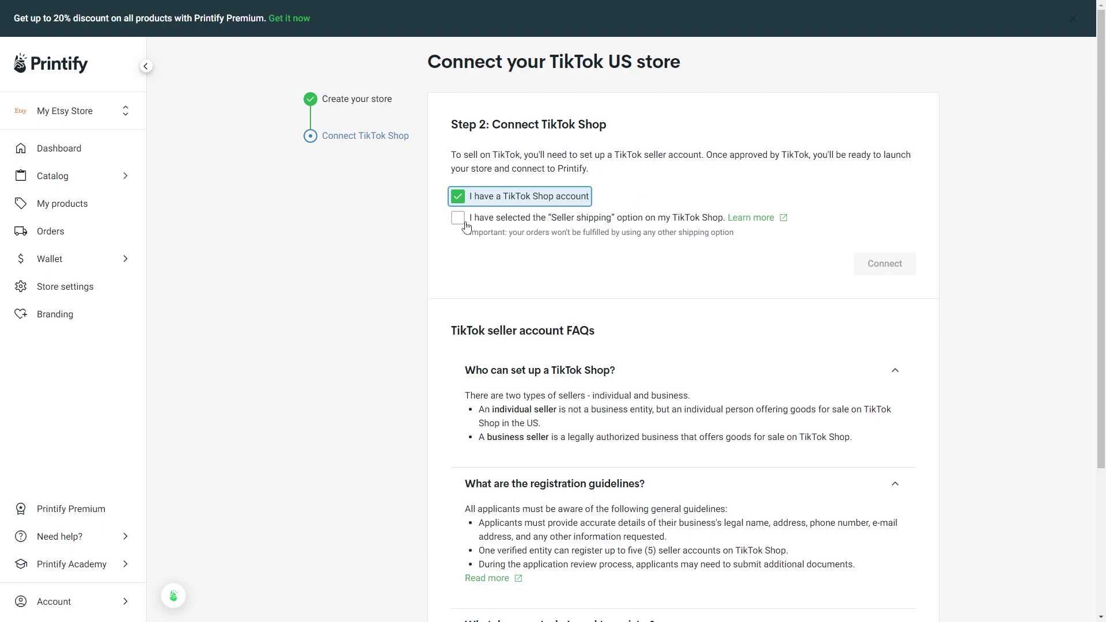
key(Tab)
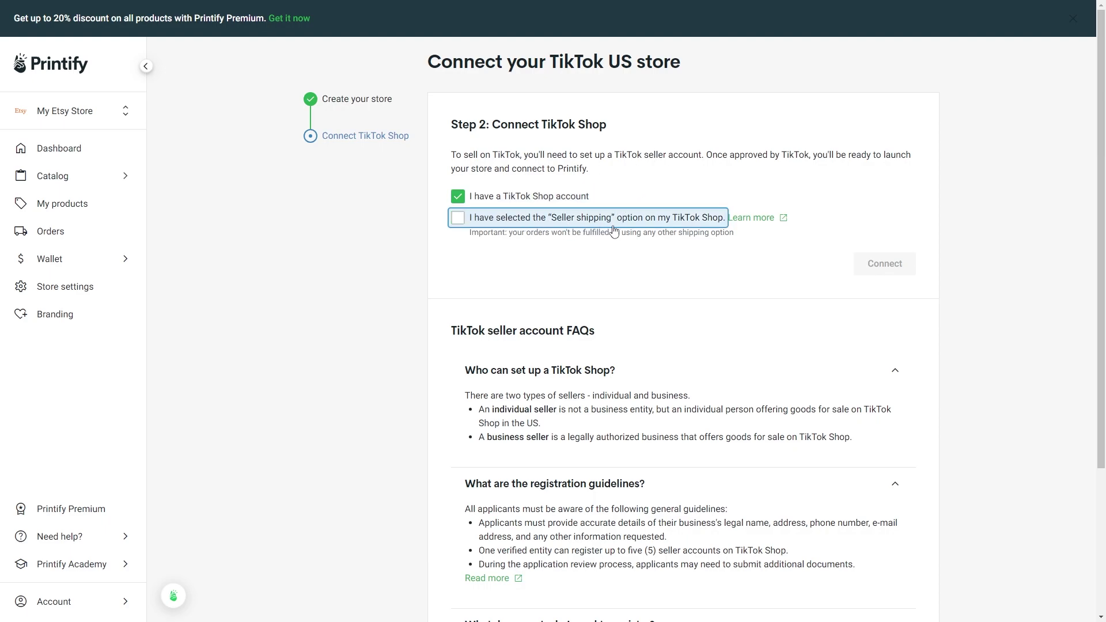
key(space)
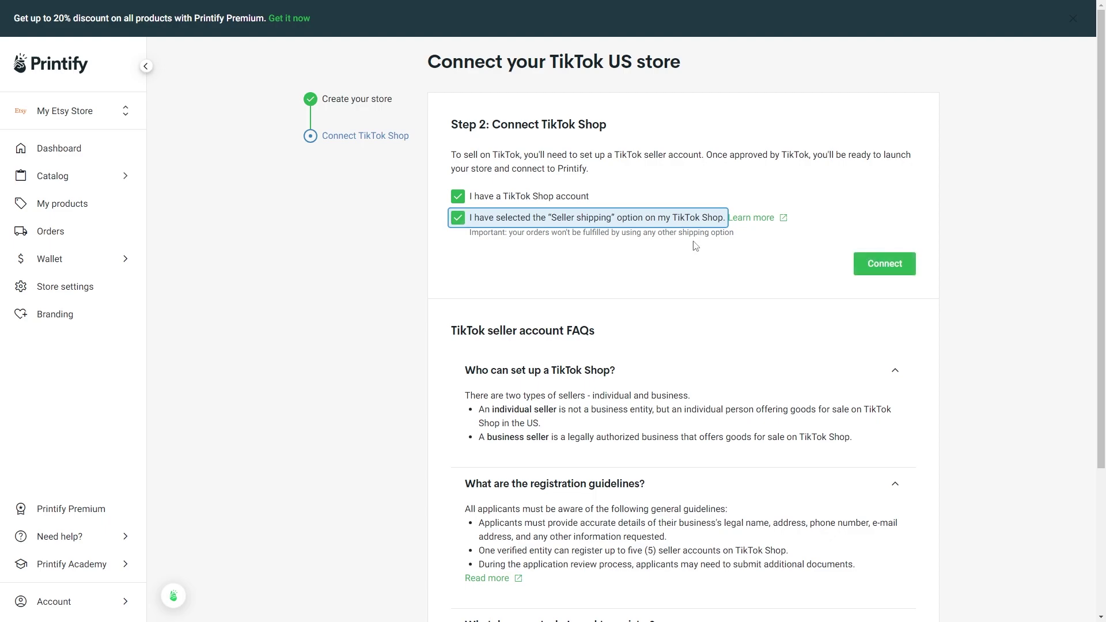
key(Tab)
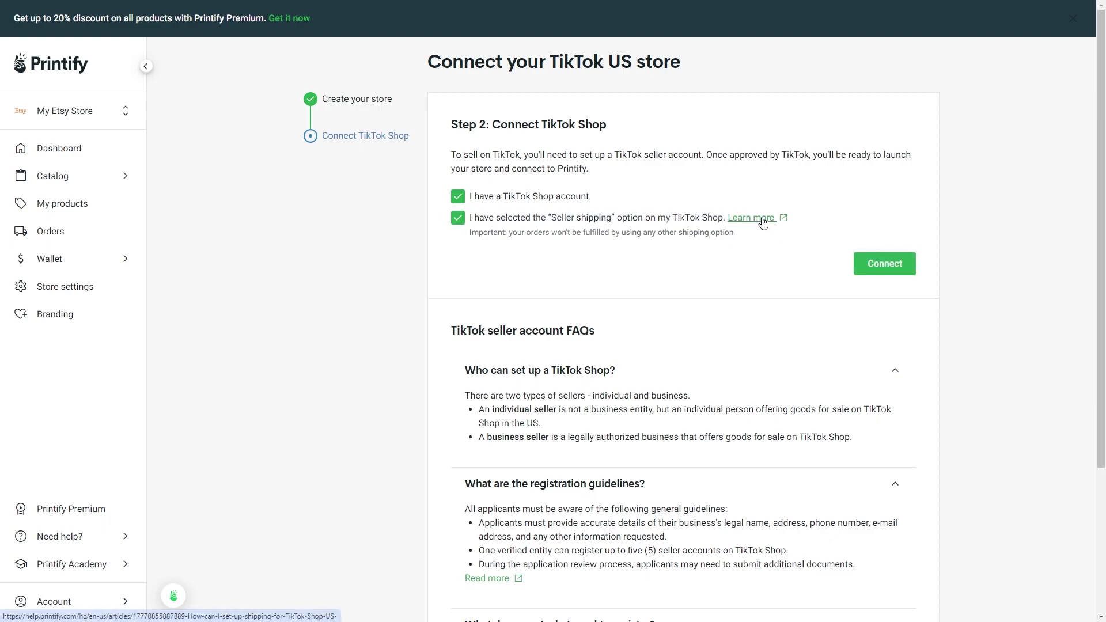
Review the Learn more help article's Step 3 Seller shipping instructions
click(763, 223)
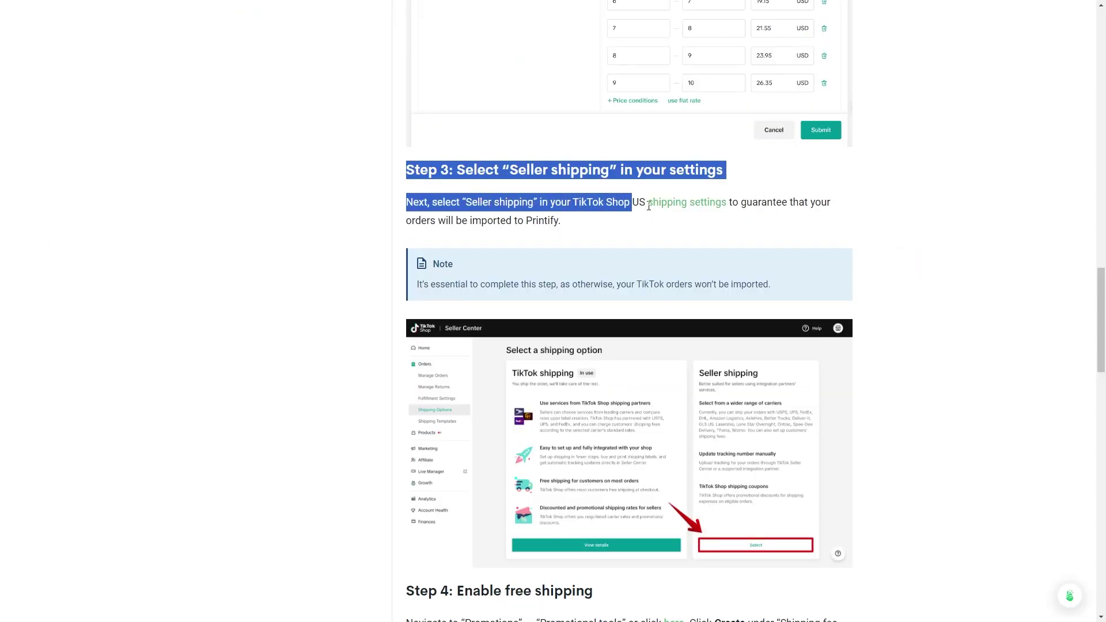
drag(406, 169, 736, 226)
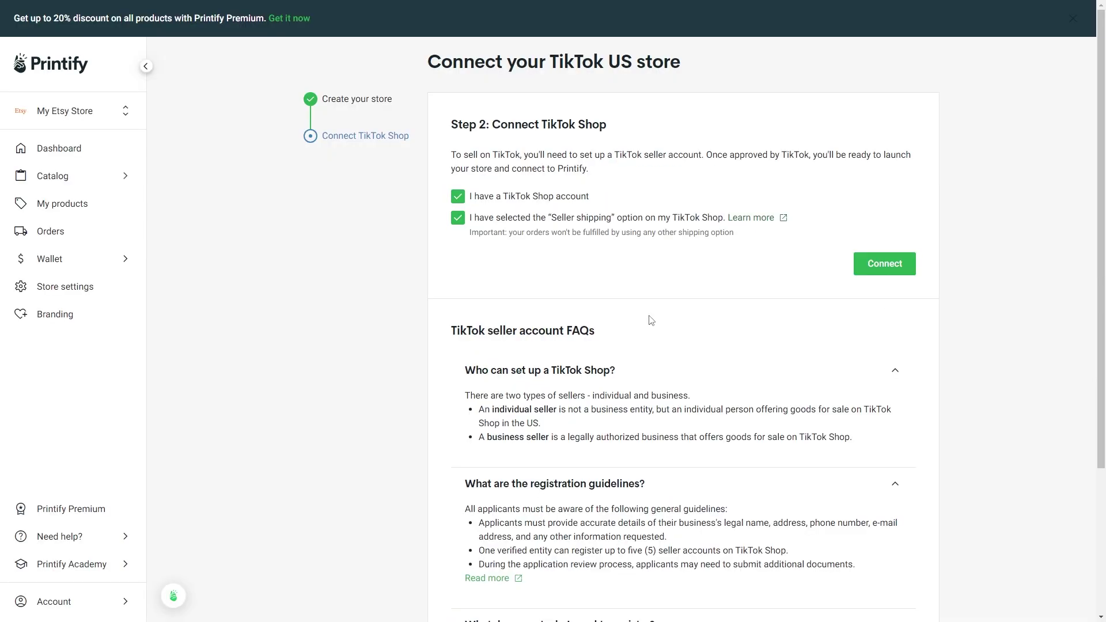
Connect to TikTok Shop and authorize as a North America seller for the United States
click(880, 265)
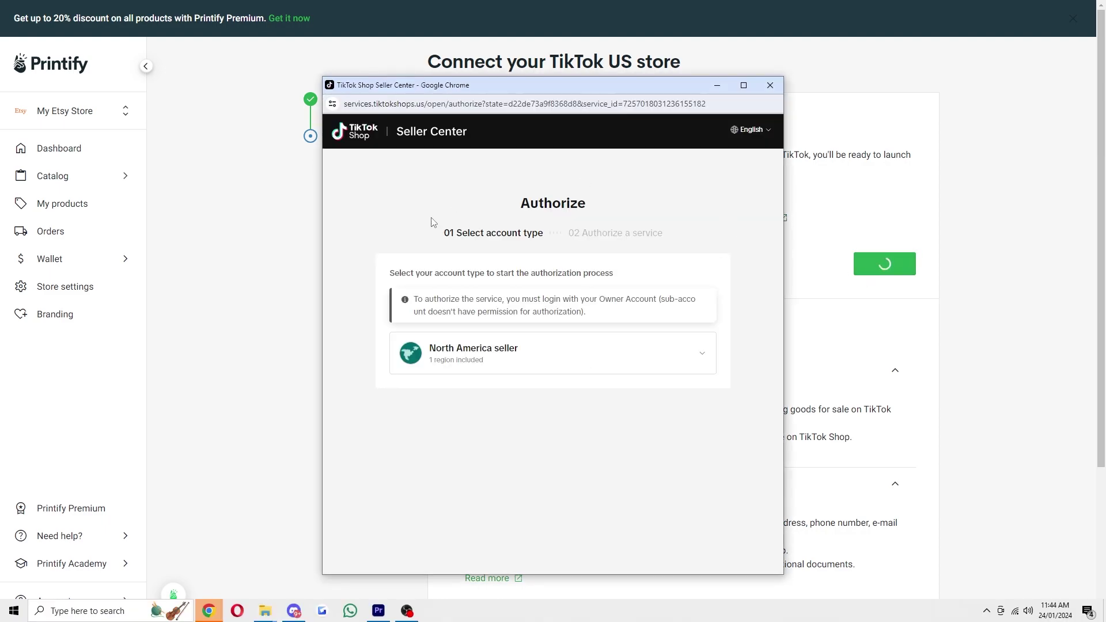
drag(517, 204, 606, 219)
click(716, 252)
click(495, 357)
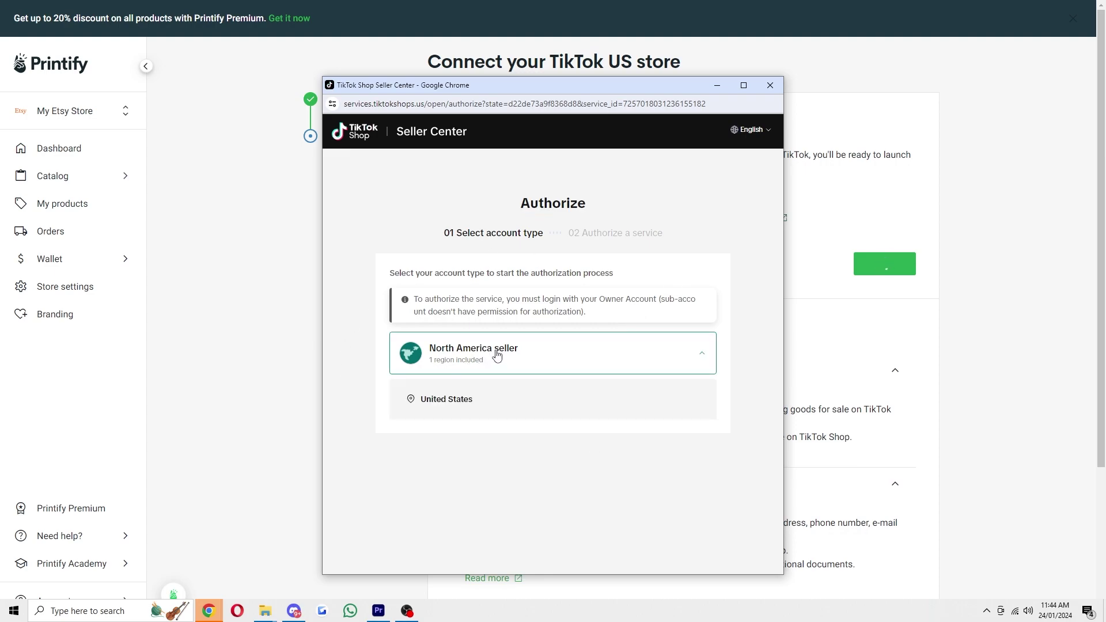
click(675, 400)
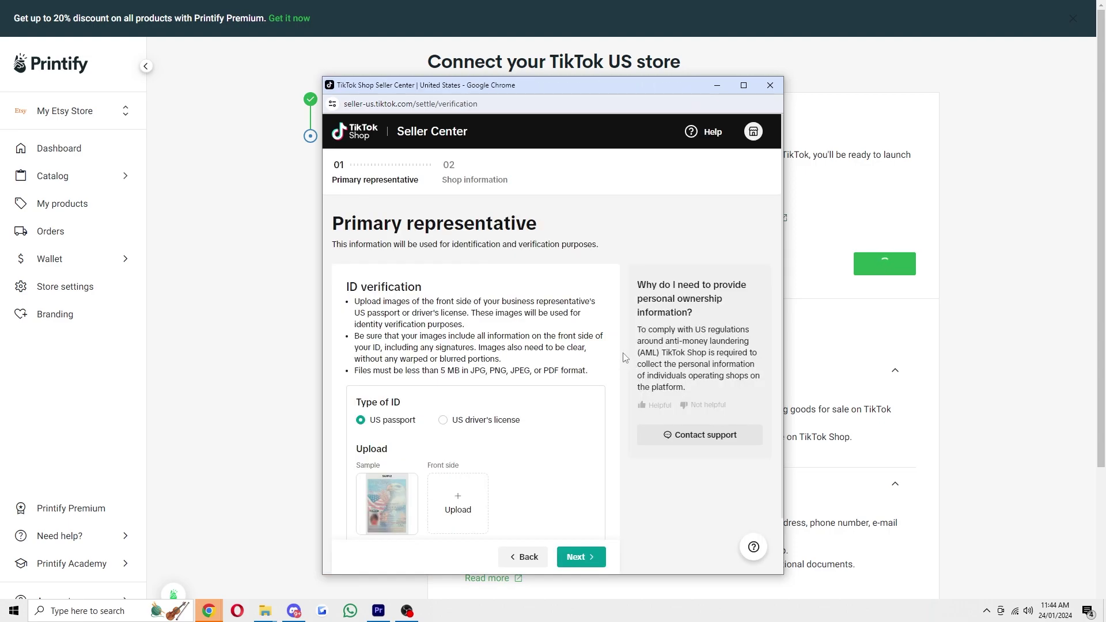
scroll(624, 359, down, 2)
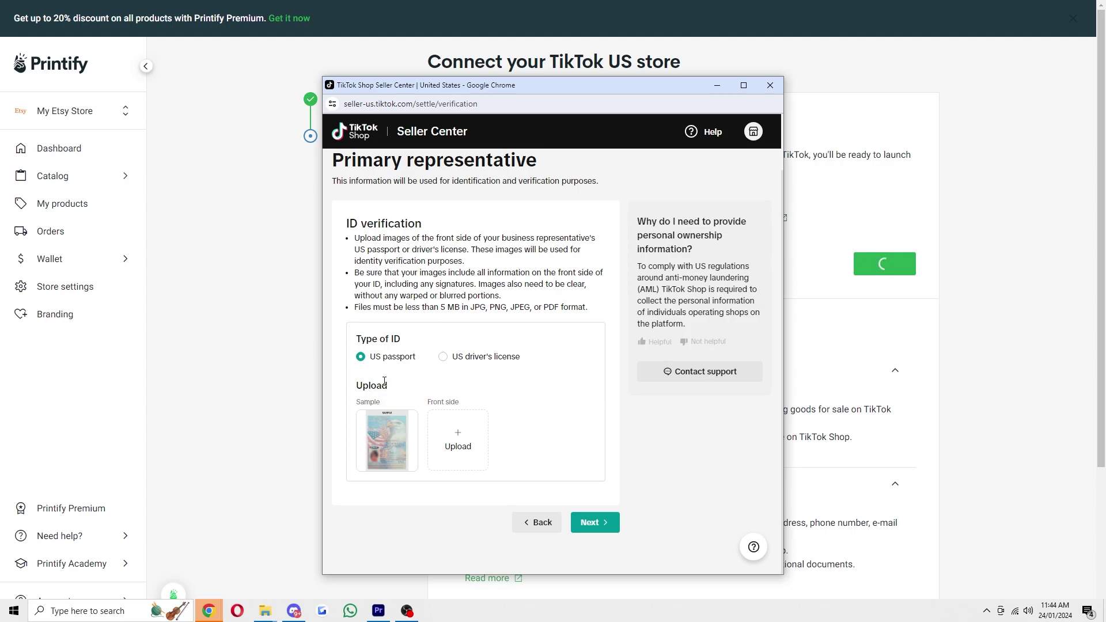
Select US driver's license as the ID type and try Next, which flags the state as required
click(467, 356)
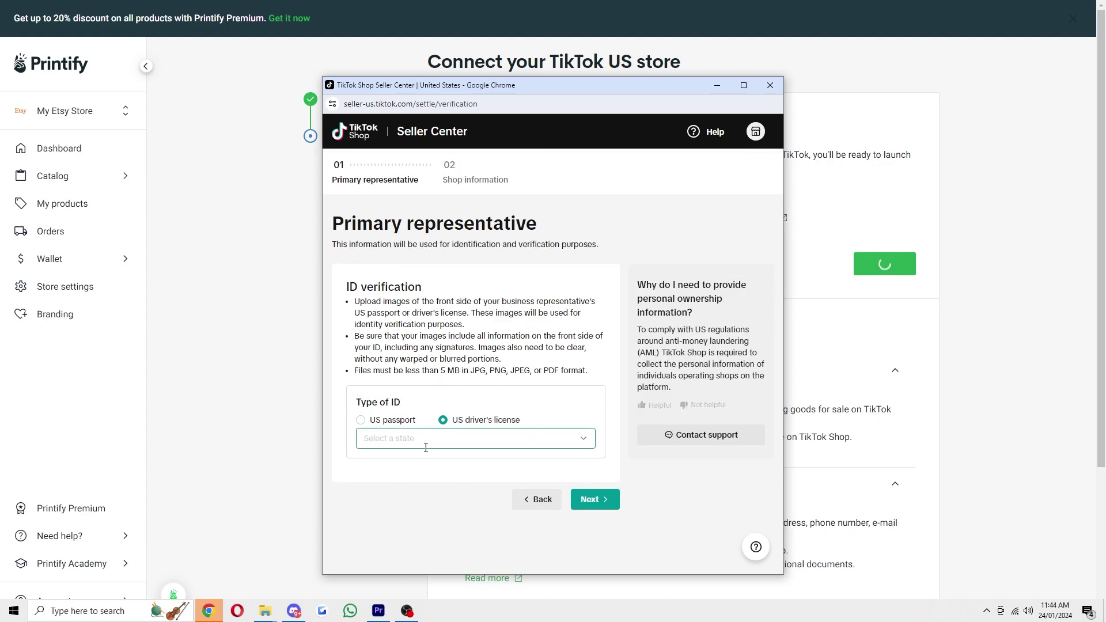
click(593, 500)
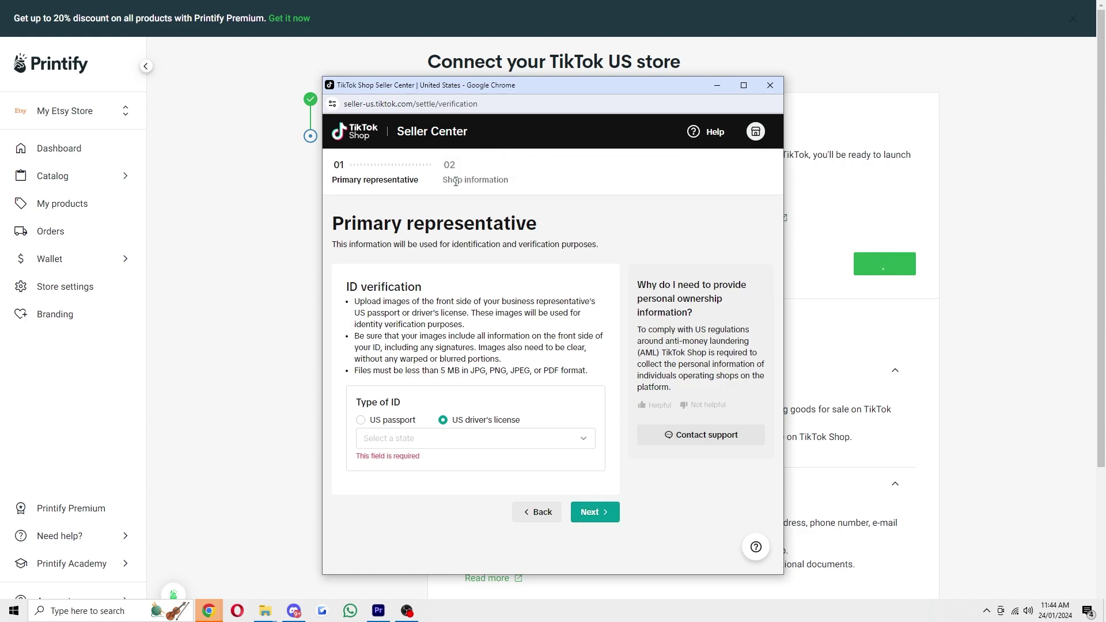
drag(451, 180, 523, 183)
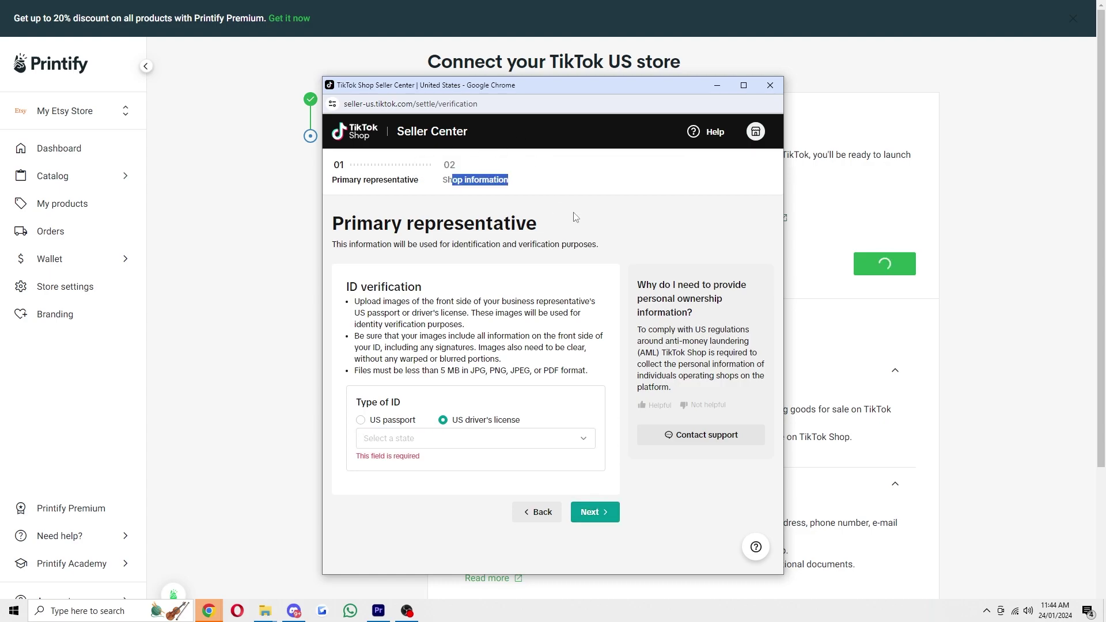